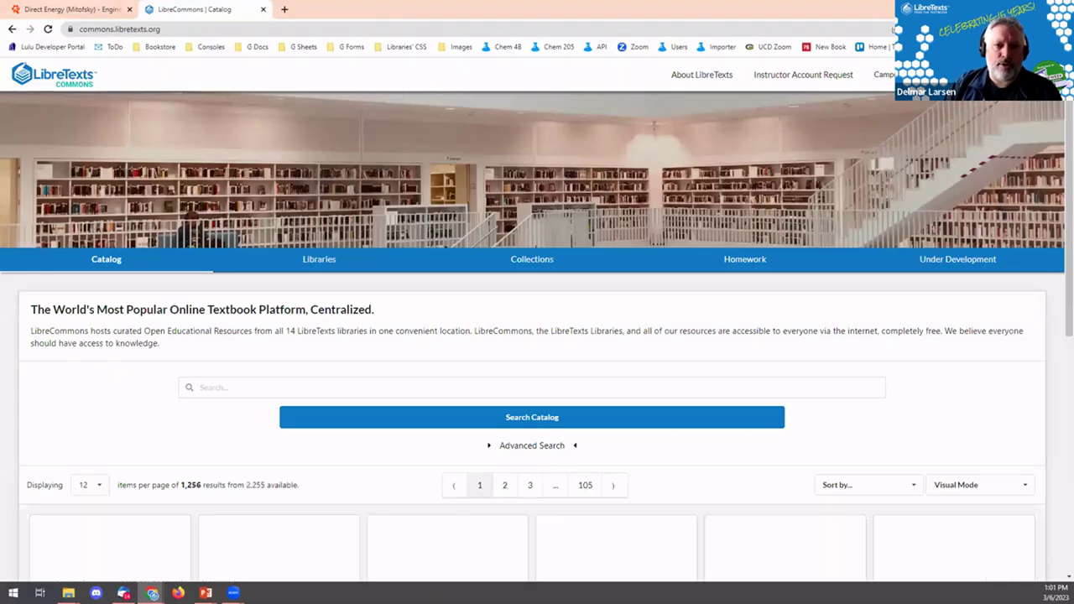
- Open Highline College's campus commons and look over its catalog of textbooks
click(883, 75)
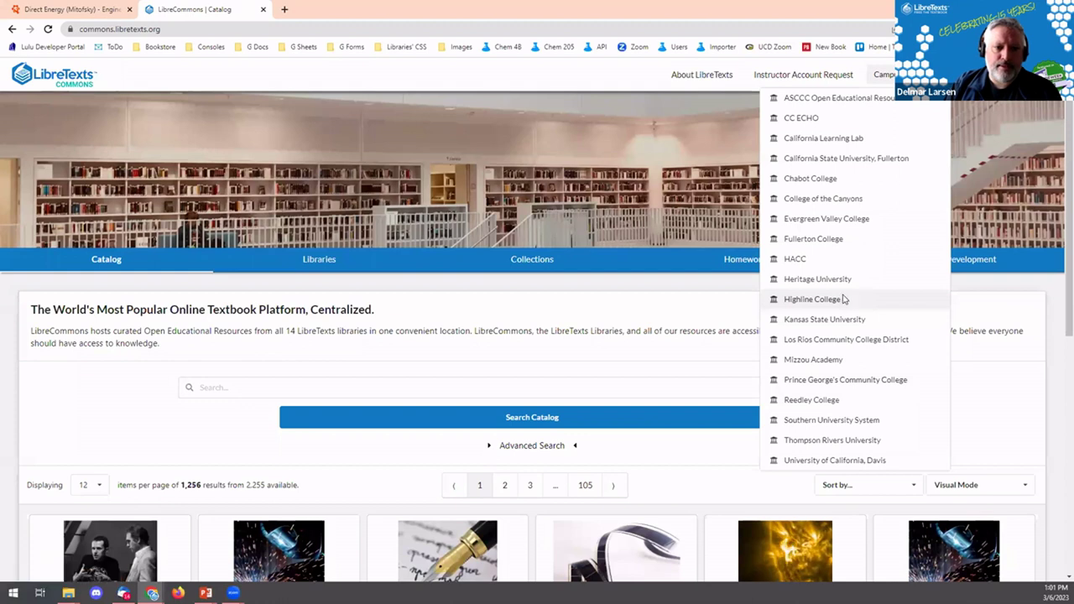
click(843, 298)
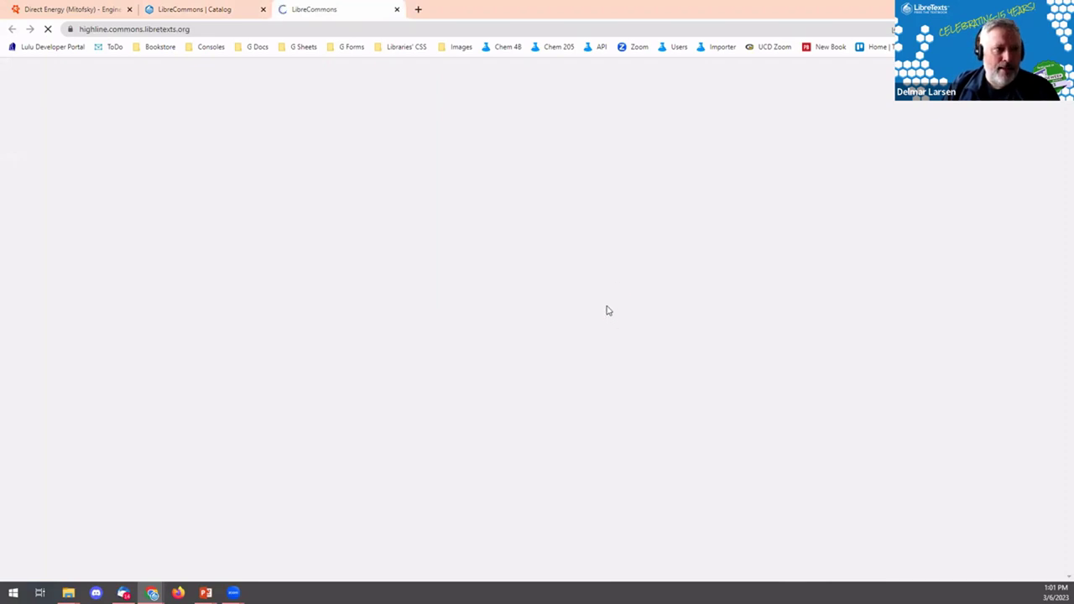
scroll(270, 359, down, 3)
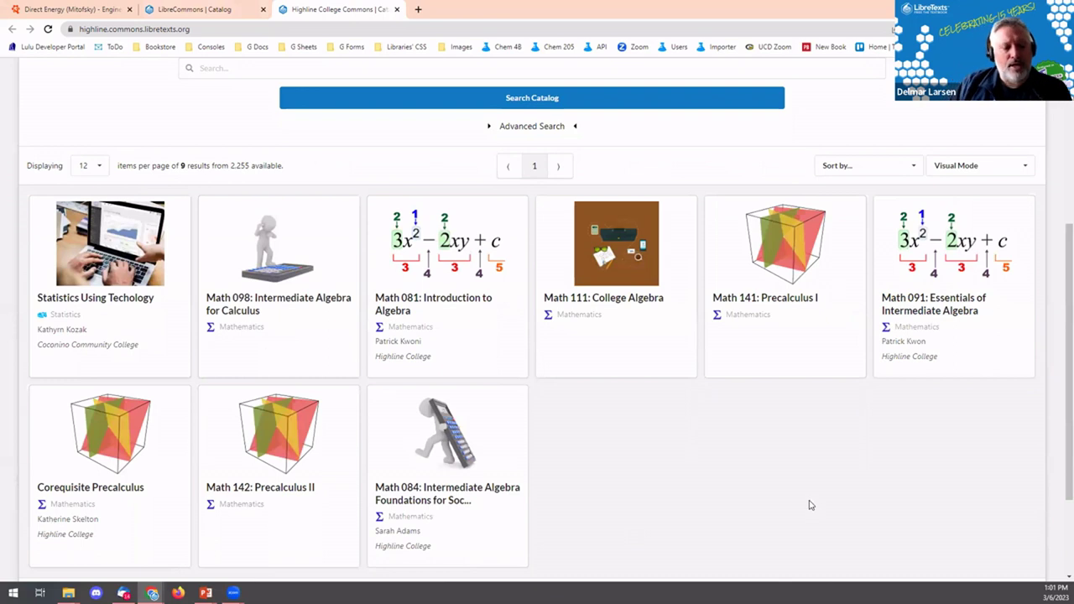
scroll(810, 503, up, 3)
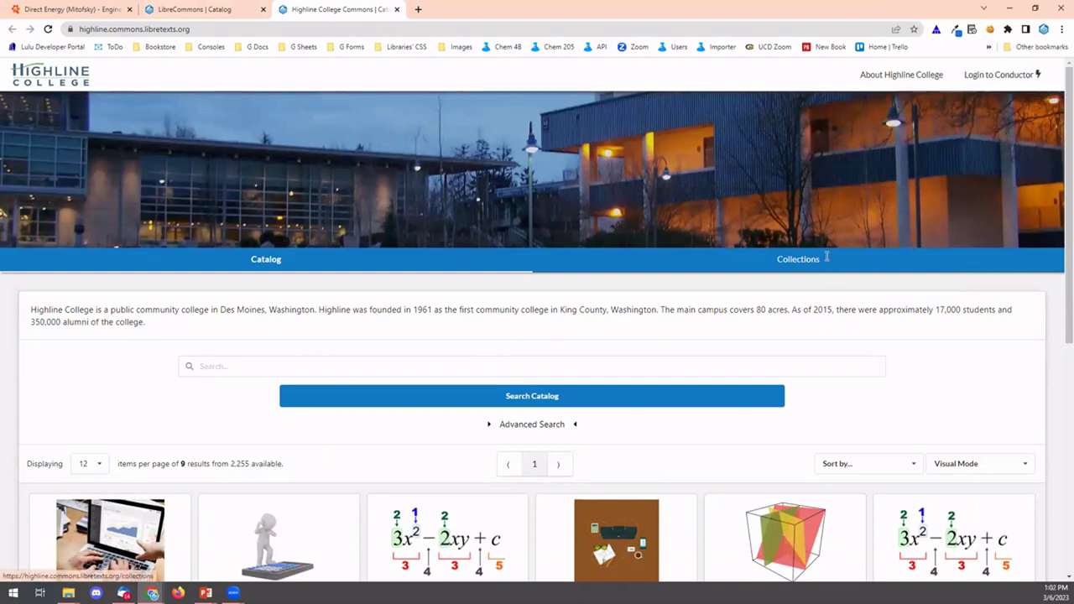
scroll(803, 270, down, 2)
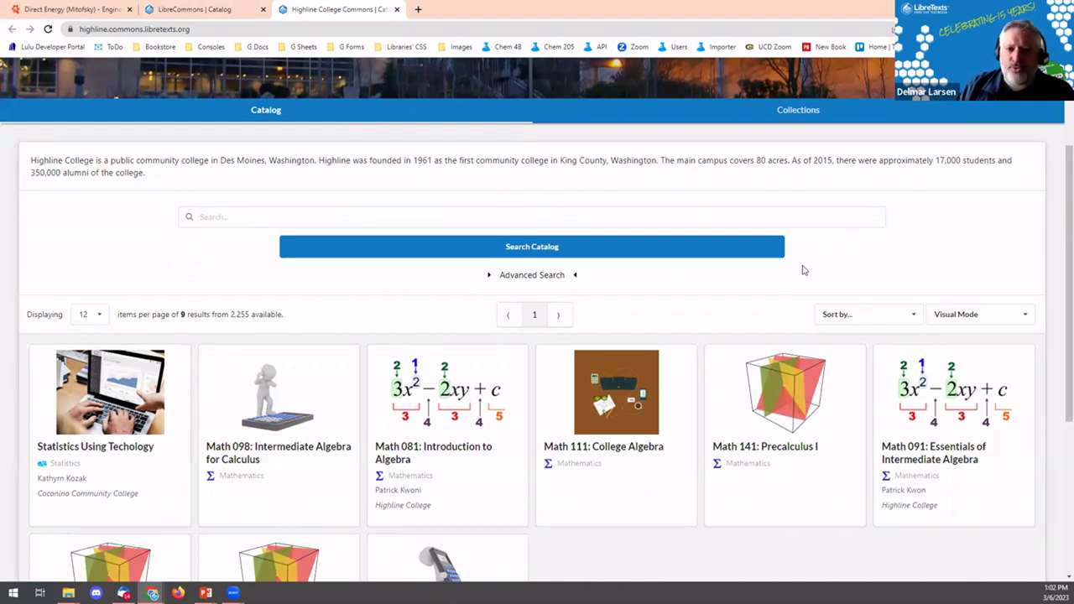
scroll(797, 210, up, 2)
scroll(537, 252, up, 1)
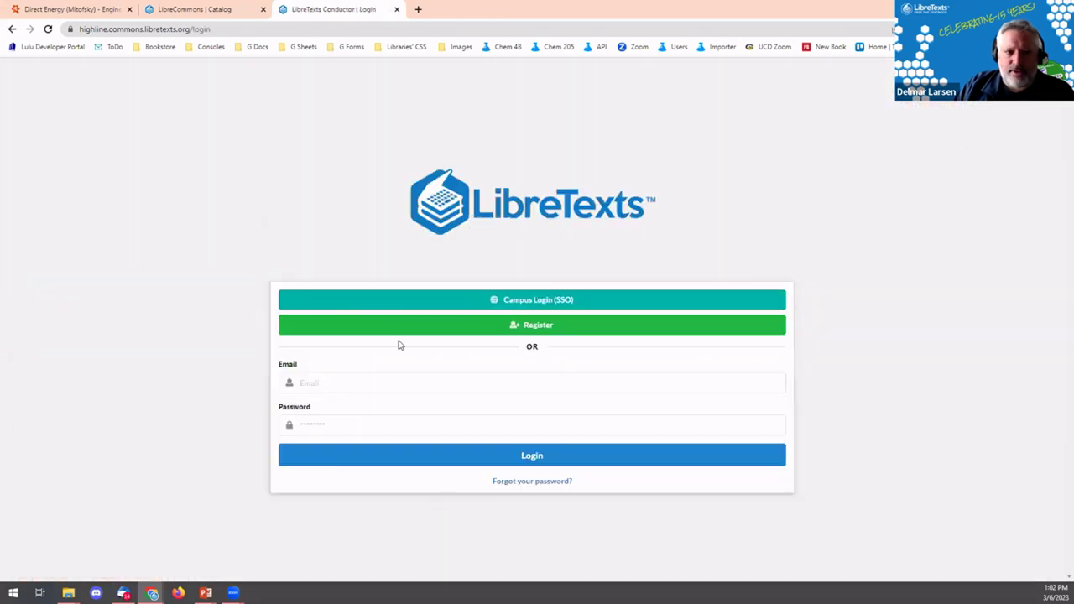
- Leave the Highline login page and log in to Conductor from the main LibreCommons site with the saved account email and password
key(alt+Left)
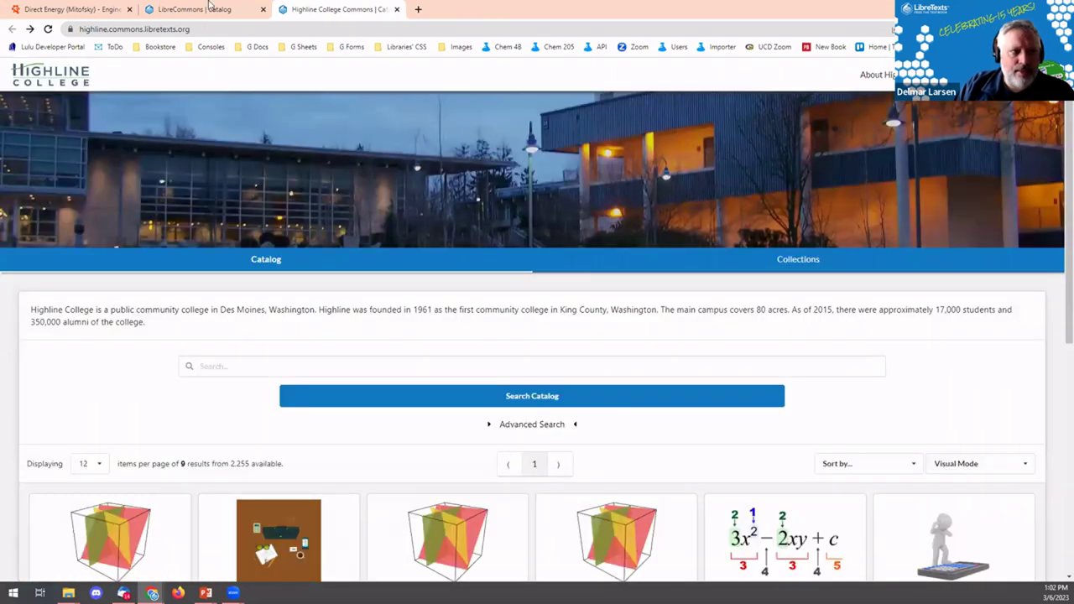
click(176, 6)
click(386, 9)
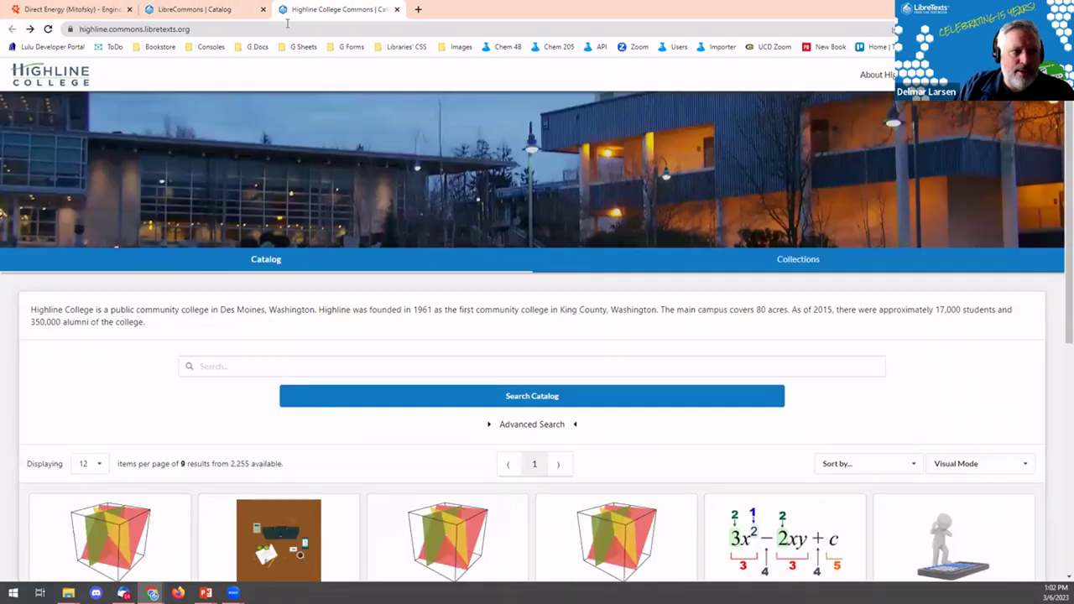
click(214, 6)
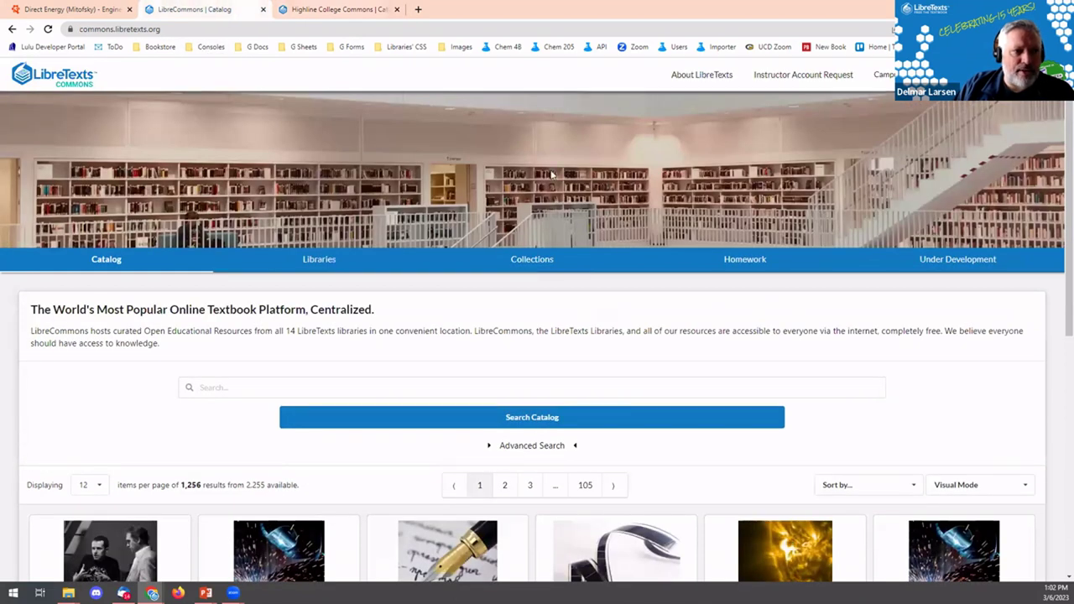
click(957, 74)
click(558, 425)
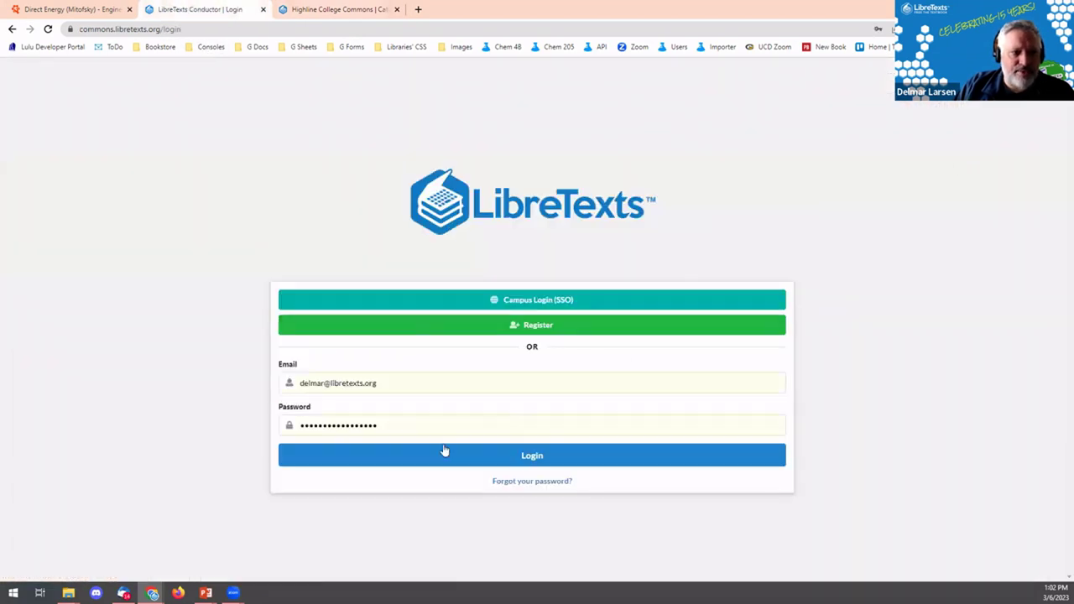
click(458, 452)
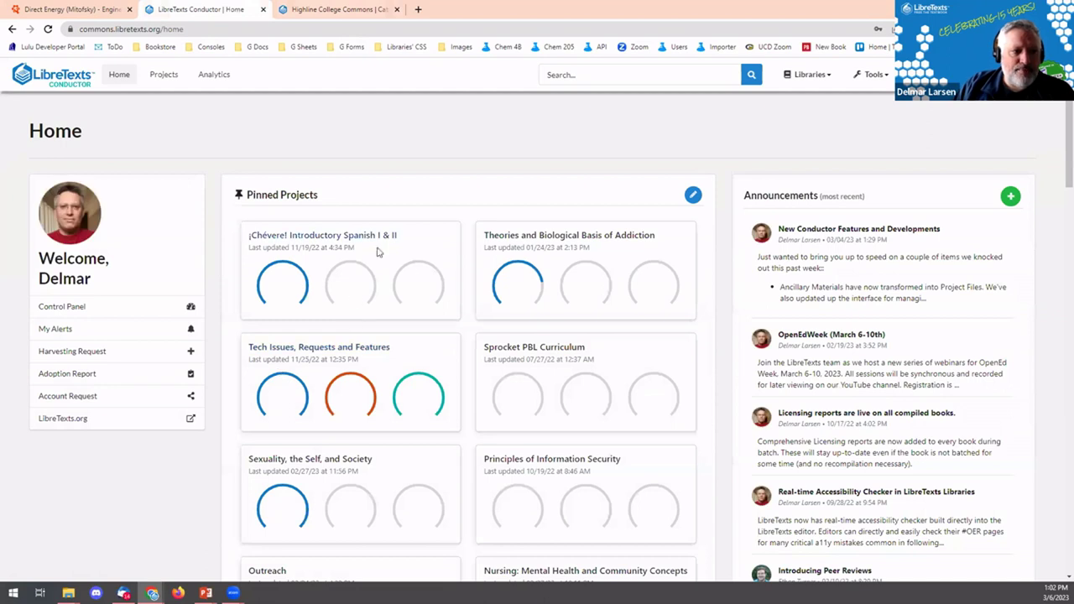
- Look through the pinned and recently edited projects on the Conductor home page
scroll(472, 288, down, 10)
scroll(471, 289, down, 6)
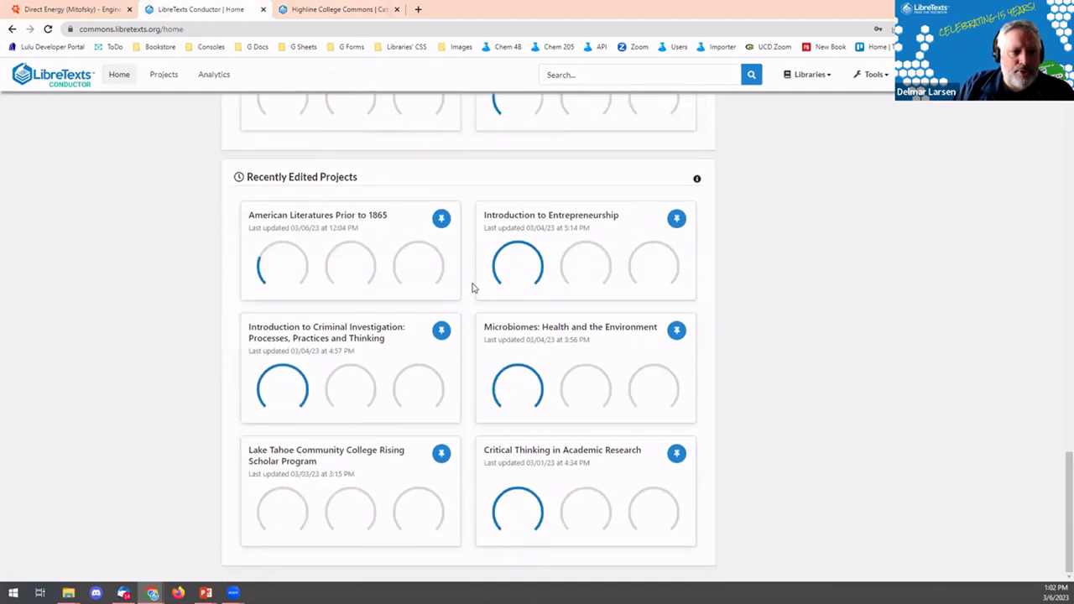
scroll(568, 365, up, 7)
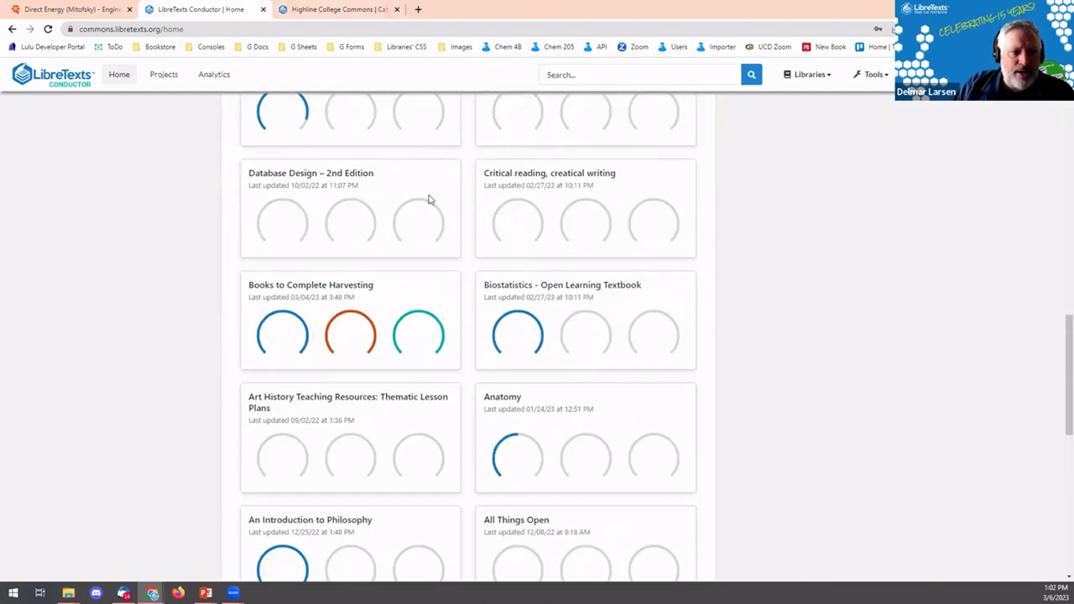
scroll(338, 461, up, 7)
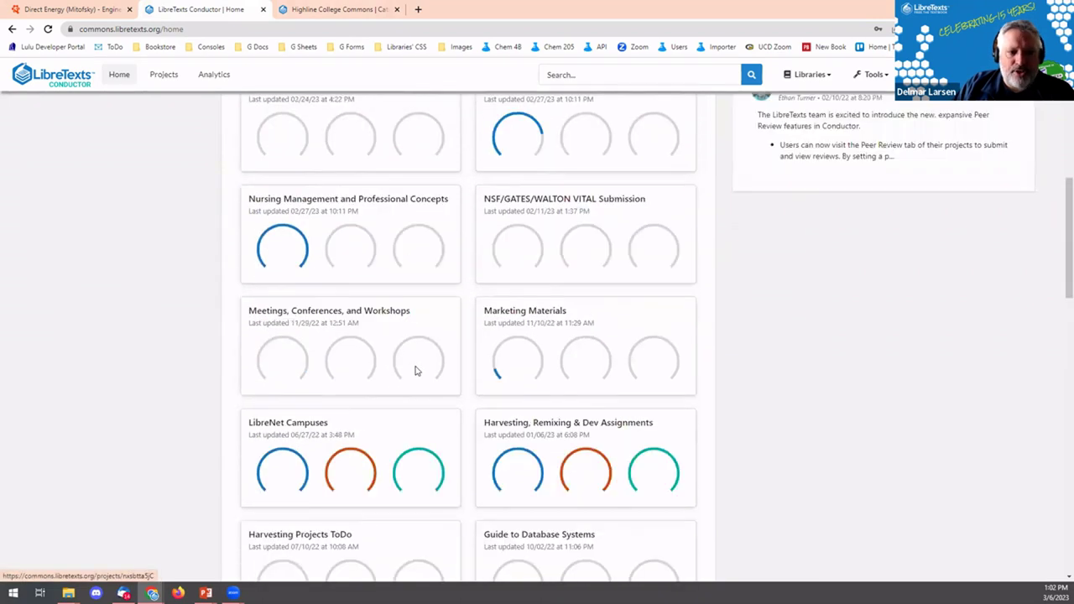
scroll(423, 409, up, 7)
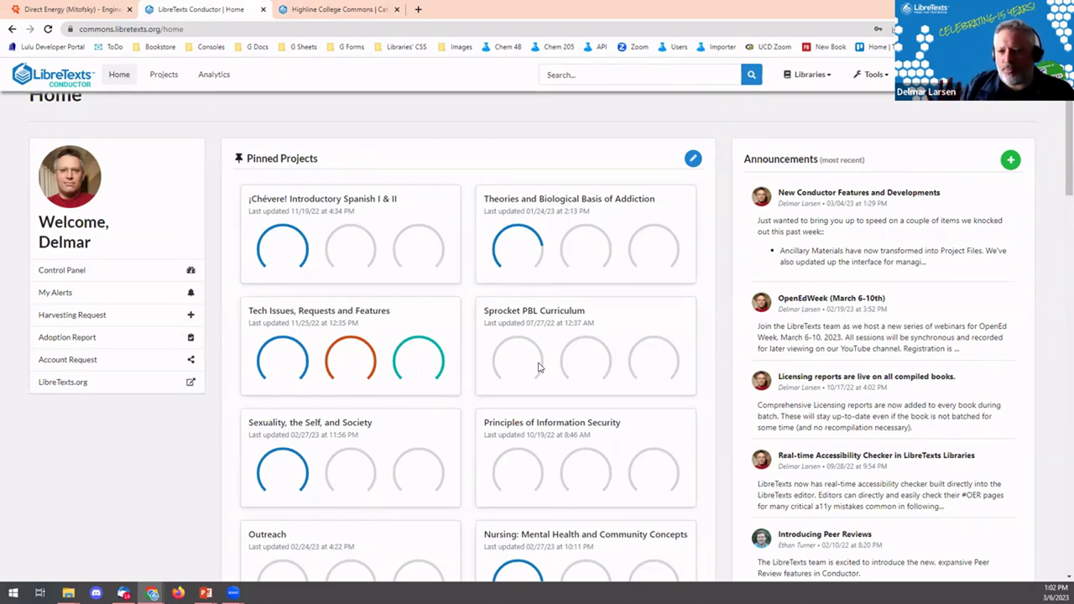
scroll(457, 403, down, 2)
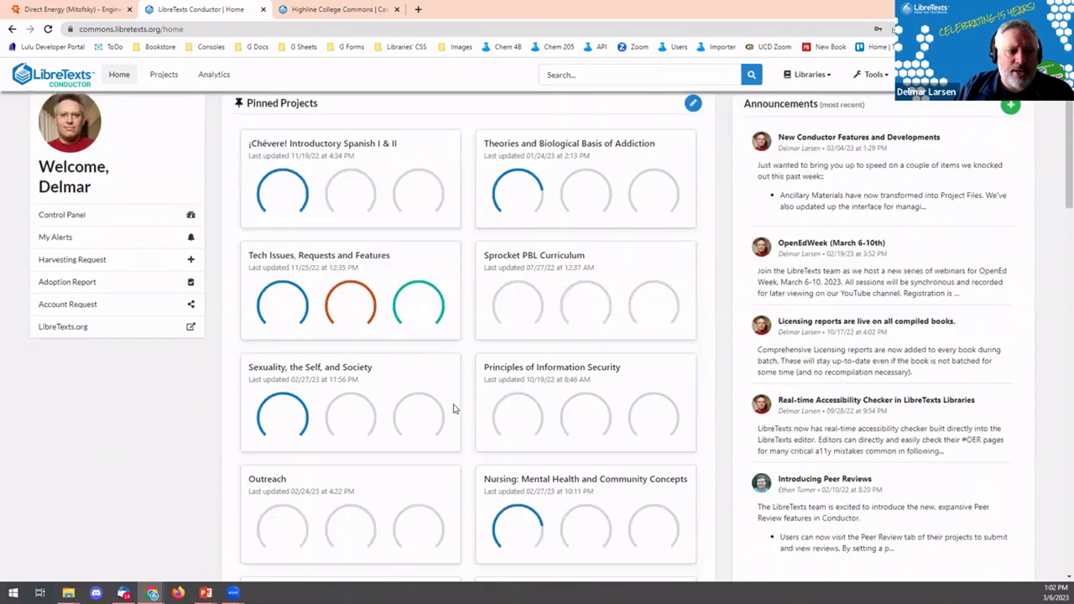
- Open the pinned project "Sexuality, the Self, and Society" and review its project information
click(359, 274)
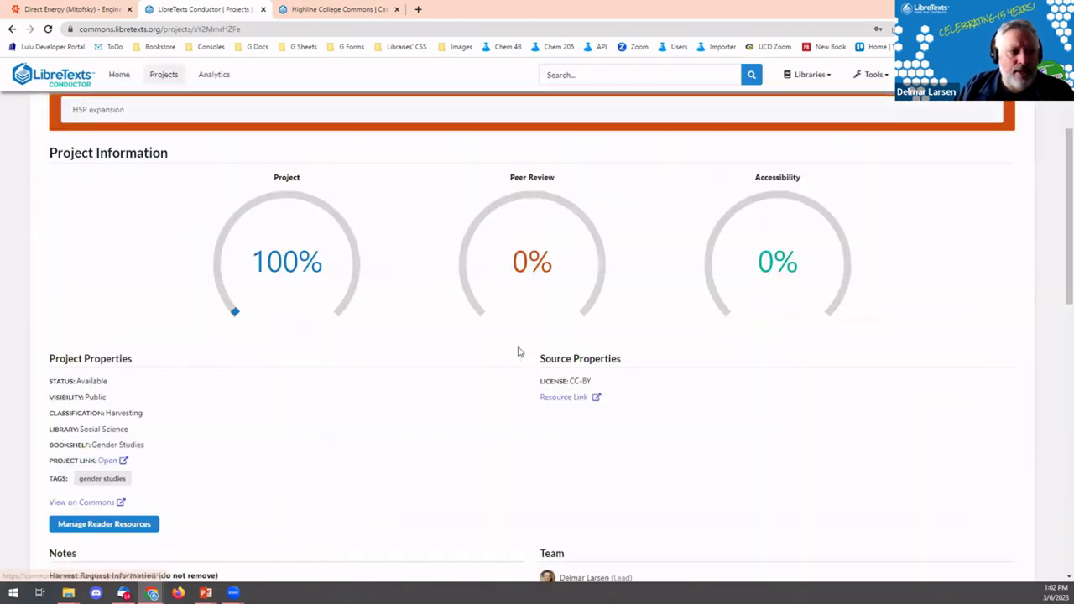
scroll(518, 350, down, 5)
scroll(411, 331, up, 10)
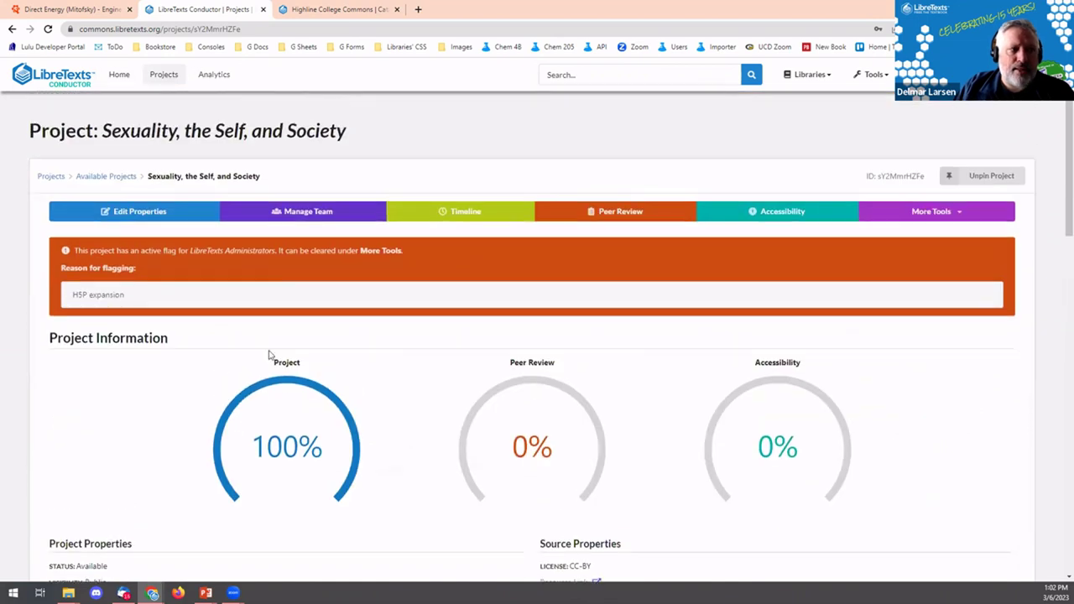
- Browse through the message threads in the project's discussion area one after another
scroll(332, 375, down, 10)
click(124, 224)
click(133, 259)
click(139, 337)
click(143, 382)
click(143, 429)
- Examine the project's Files and Tasks sections, and switch back to the slide presentation on the LibreTexts mission
scroll(401, 440, down, 4)
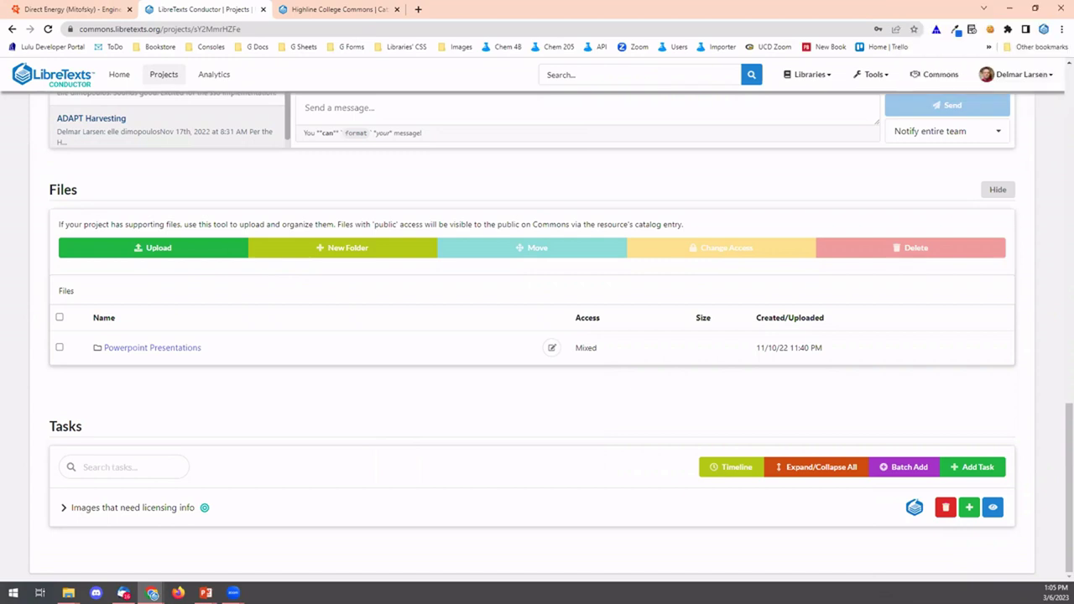
scroll(1049, 364, up, 8)
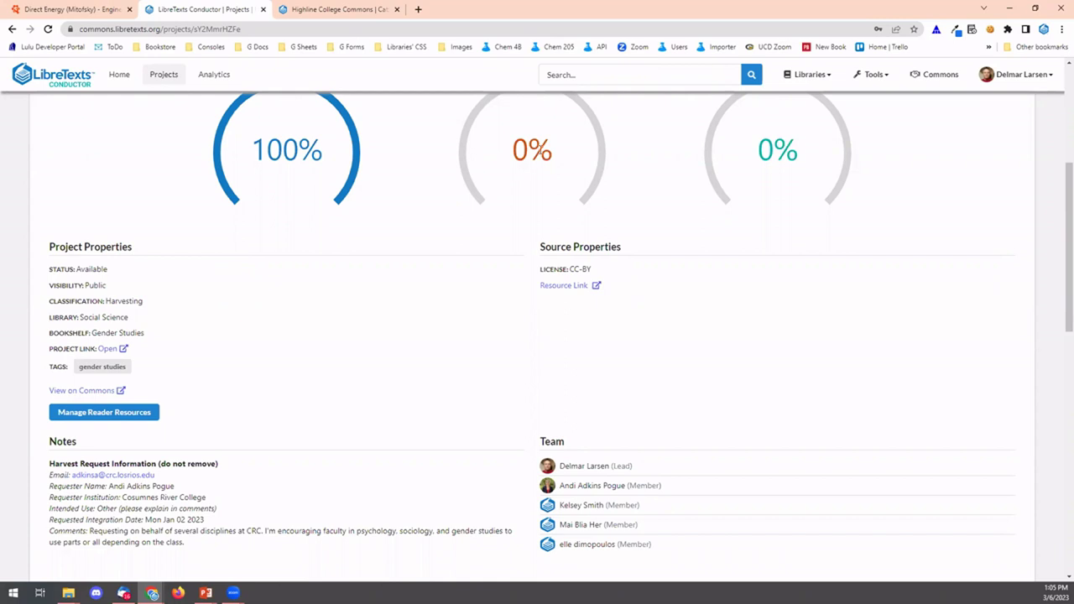
click(1009, 9)
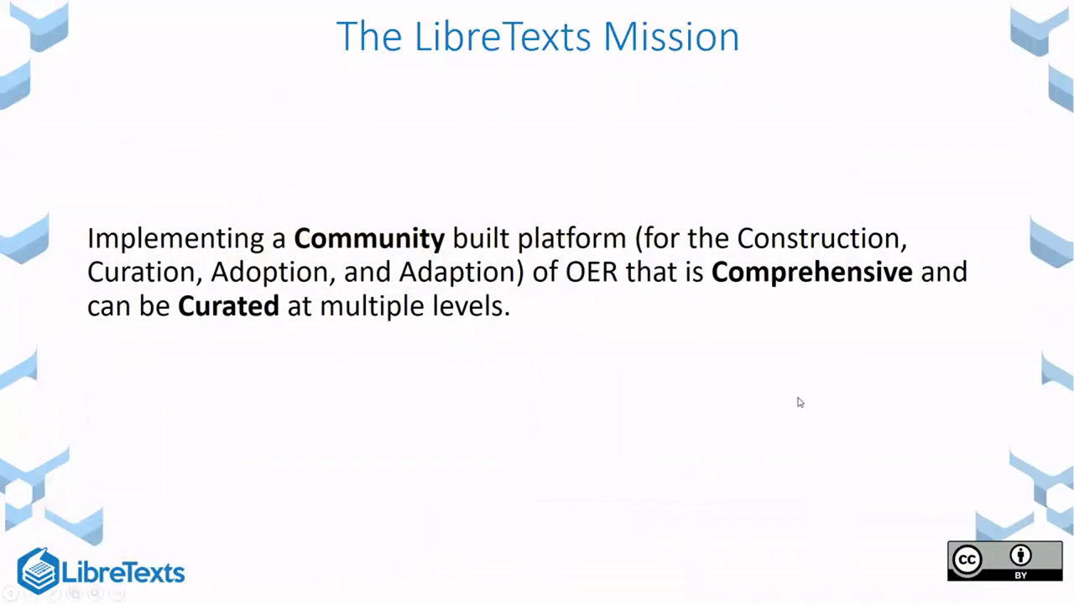